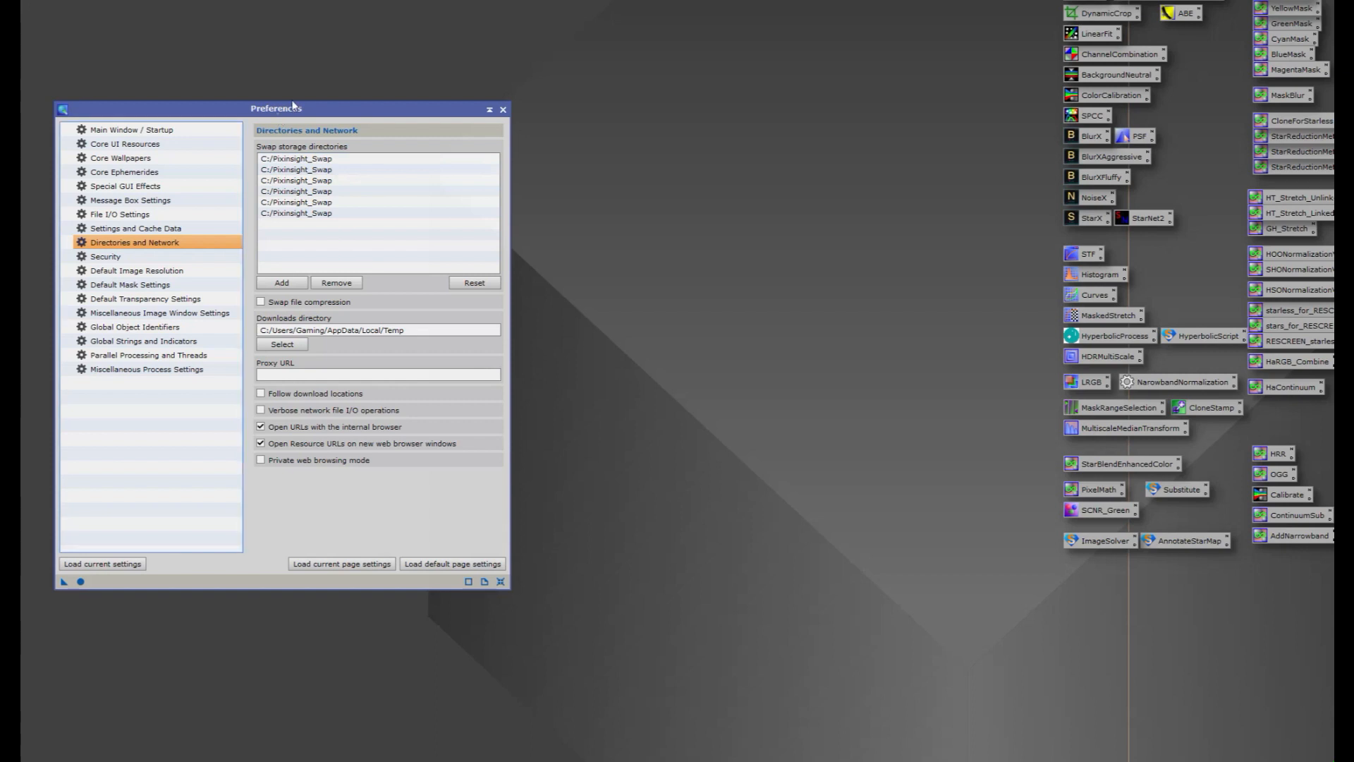
{"action": "left_click_drag", "start_coordinate": [281, 111], "coordinate": [295, 96]}
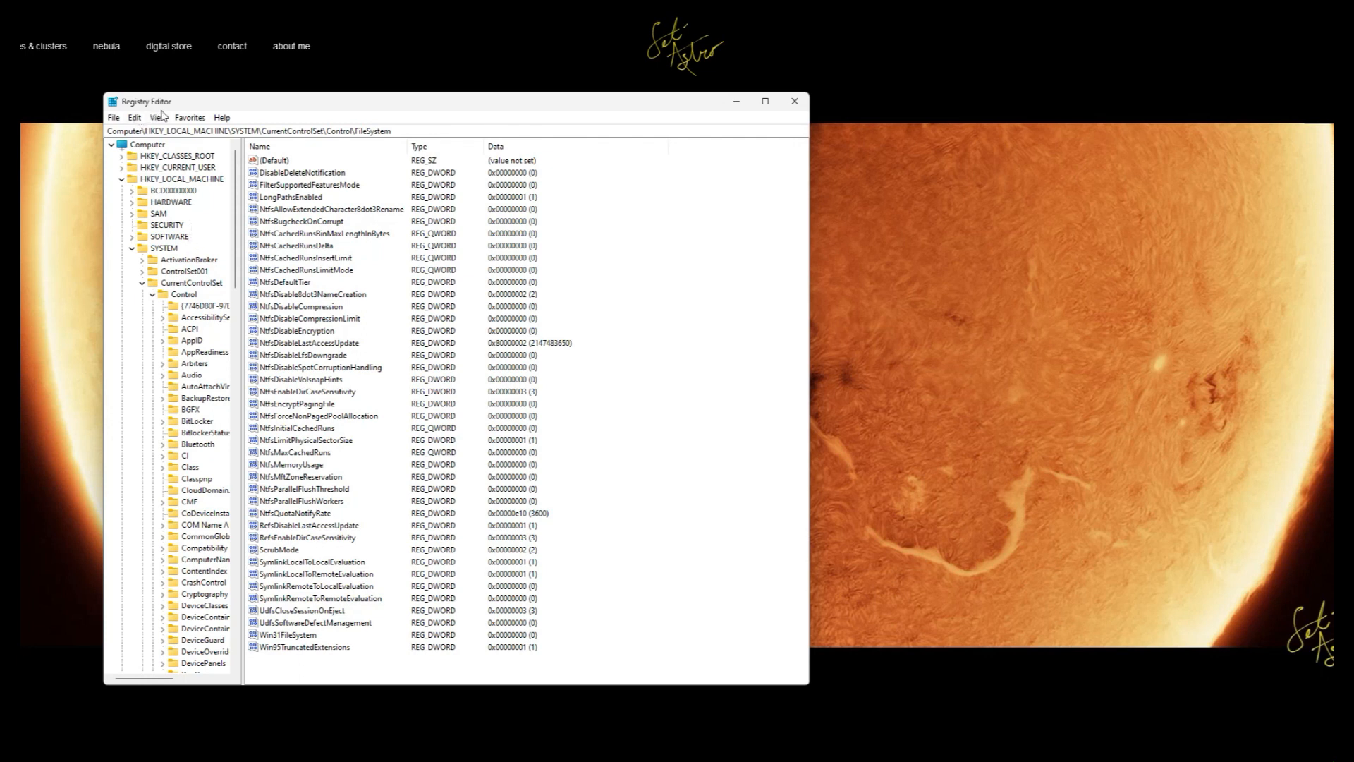
Step: In Registry Editor, check the LongPathsEnabled value under HKEY_LOCAL_MACHINE\SYSTEM\CurrentControlSet\Control\FileSystem without changing it
{"action": "left_click", "coordinate": [182, 179]}
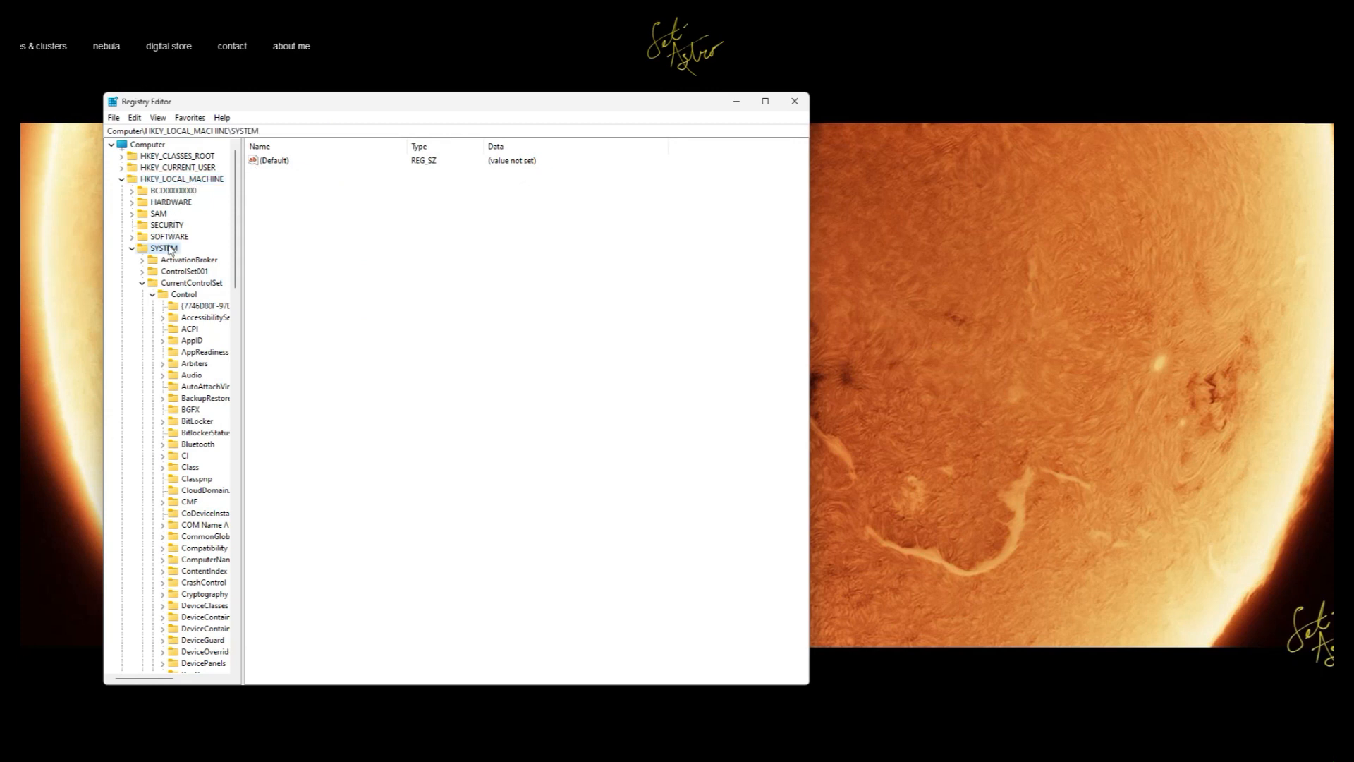
{"action": "left_click", "coordinate": [179, 284]}
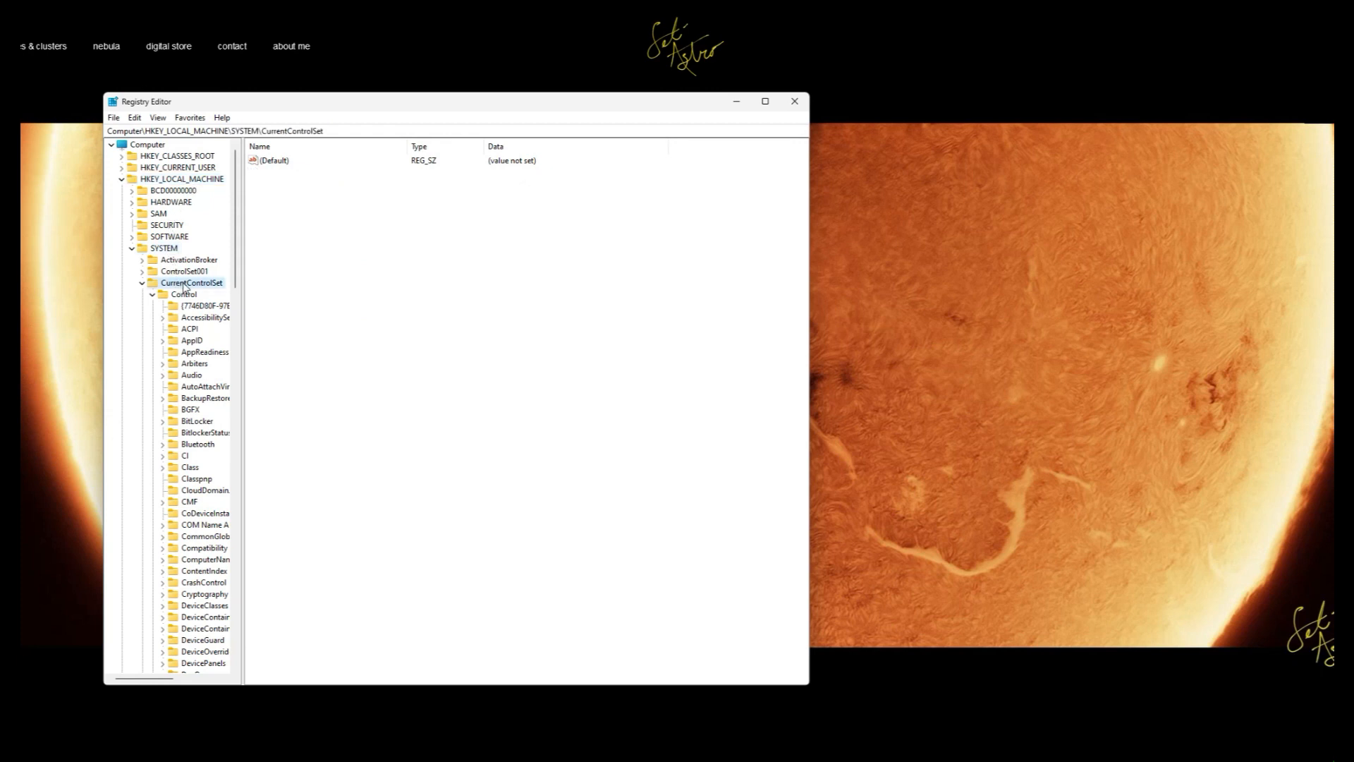
{"action": "left_click", "coordinate": [185, 296]}
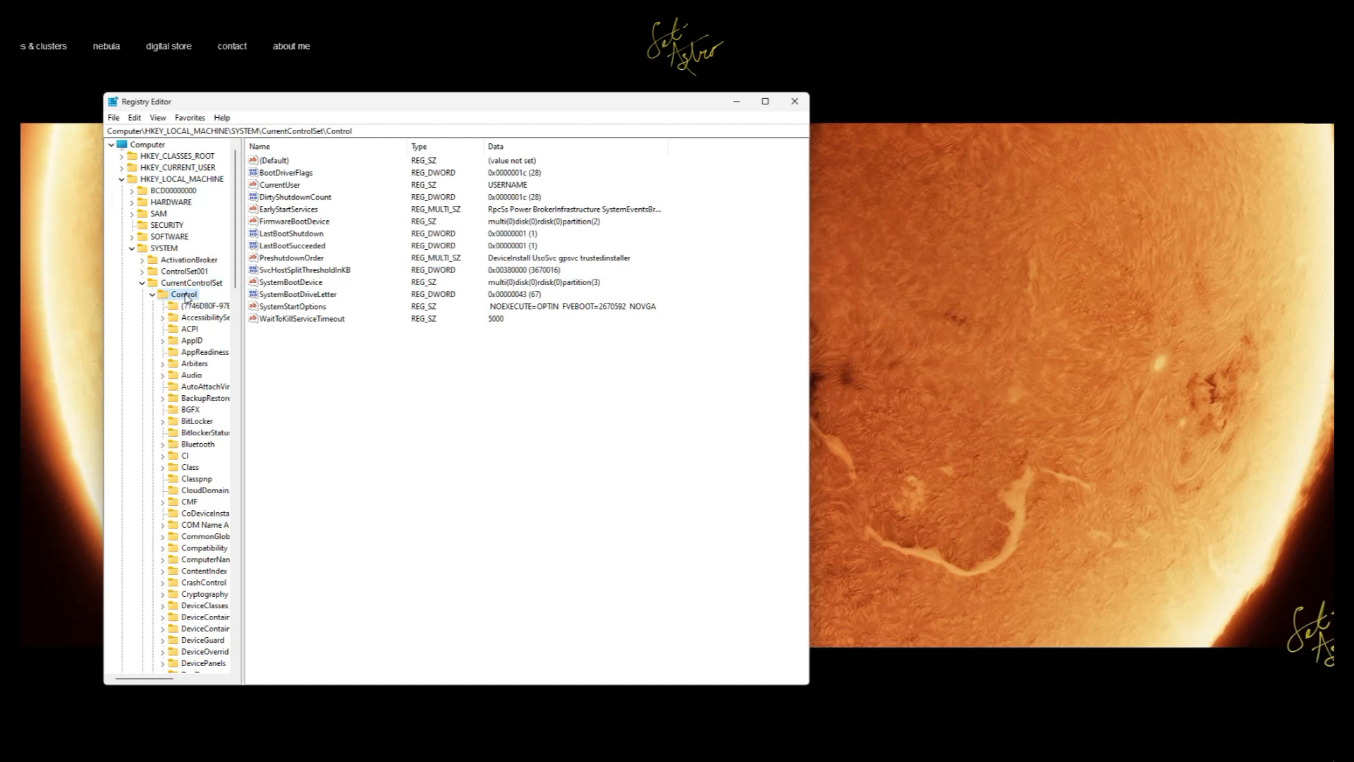
{"action": "scroll", "coordinate": [198, 438], "scroll_direction": "down", "scroll_amount": 4}
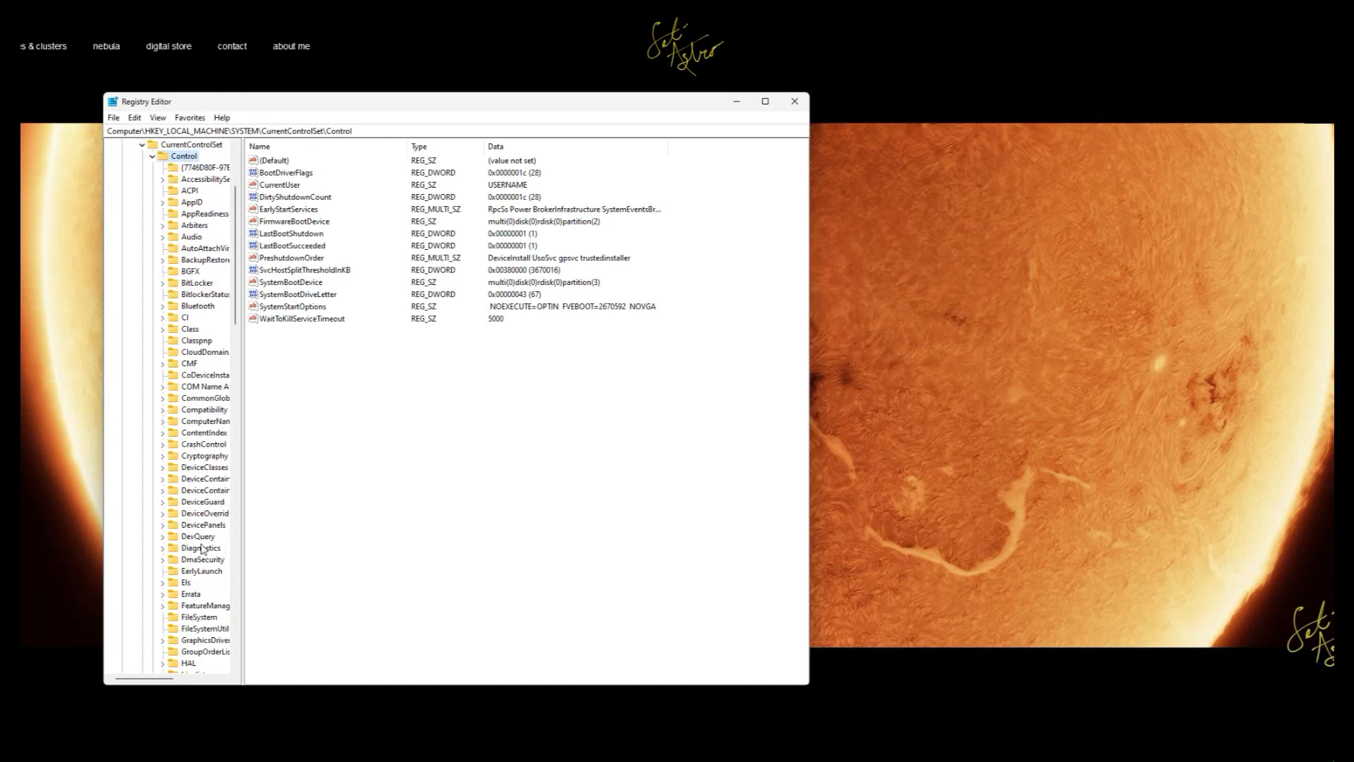
{"action": "left_click", "coordinate": [198, 616]}
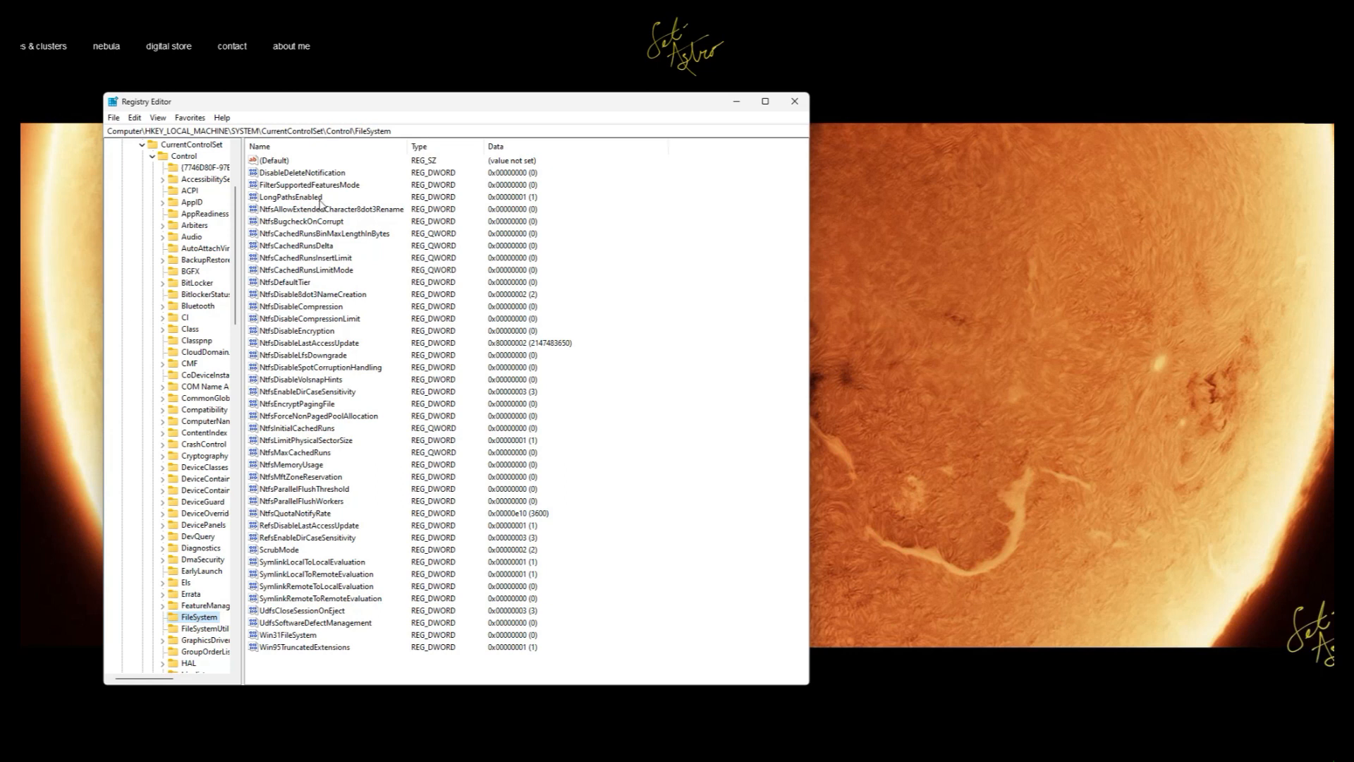
{"action": "double_click", "coordinate": [320, 201]}
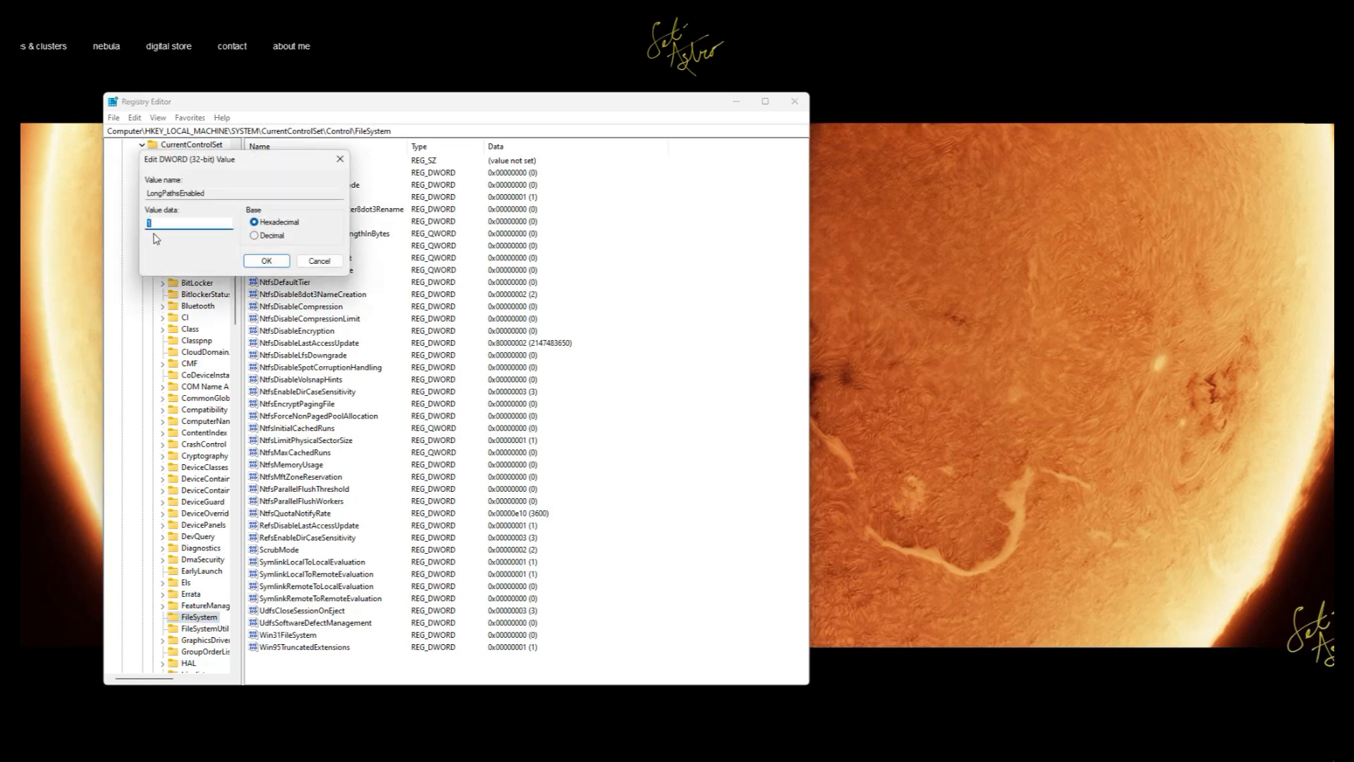
{"action": "left_click", "coordinate": [318, 262]}
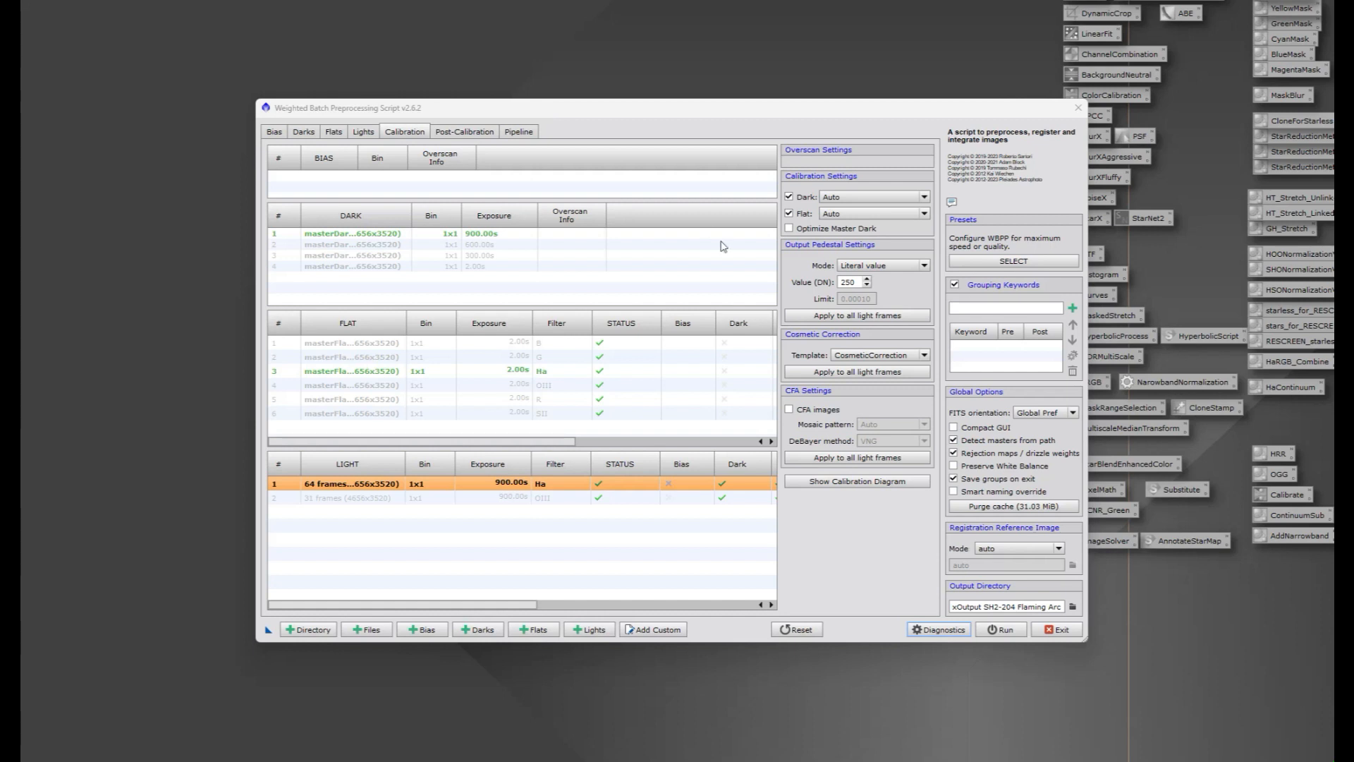
Step: Check the available cosmetic correction templates for the Ha light frames and exit the Weighted Batch Preprocessing script
{"action": "left_click", "coordinate": [849, 359]}
{"action": "left_click", "coordinate": [846, 357]}
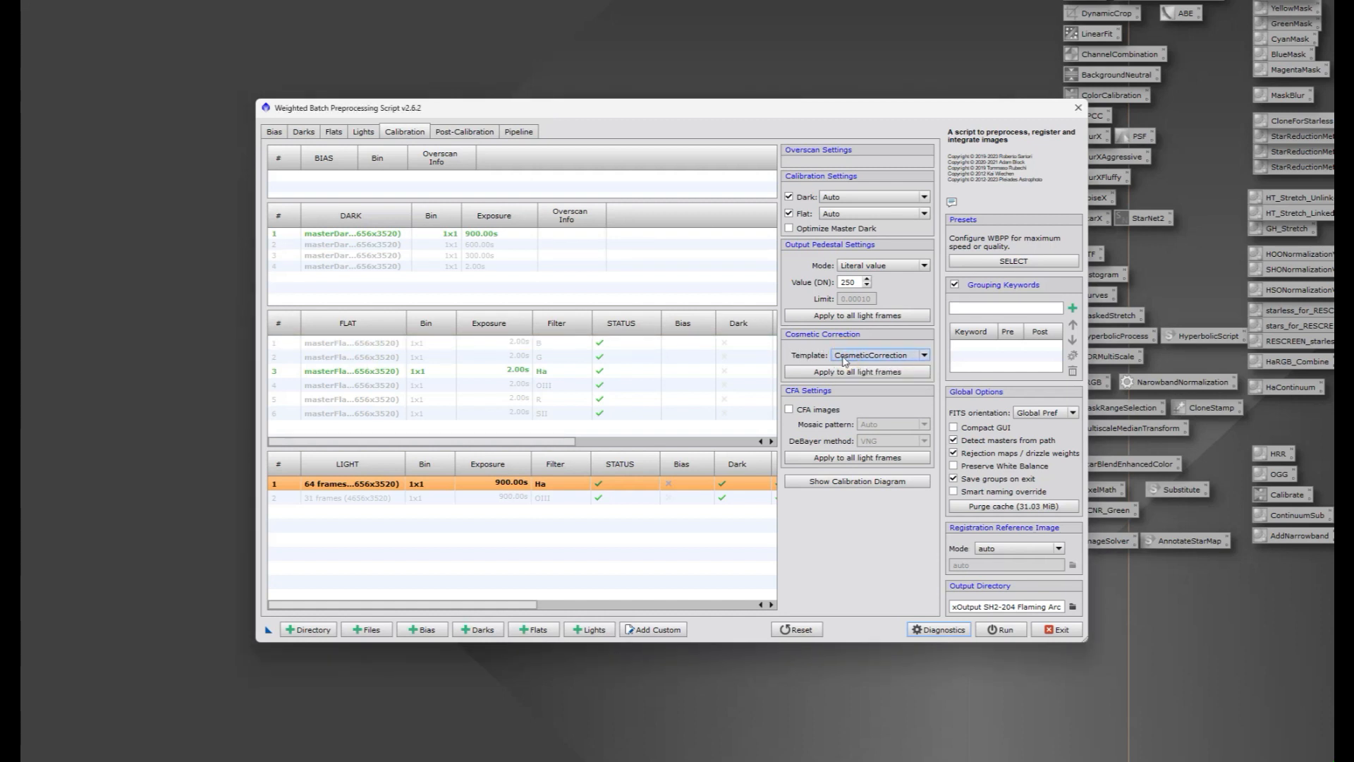
{"action": "left_click", "coordinate": [1056, 630]}
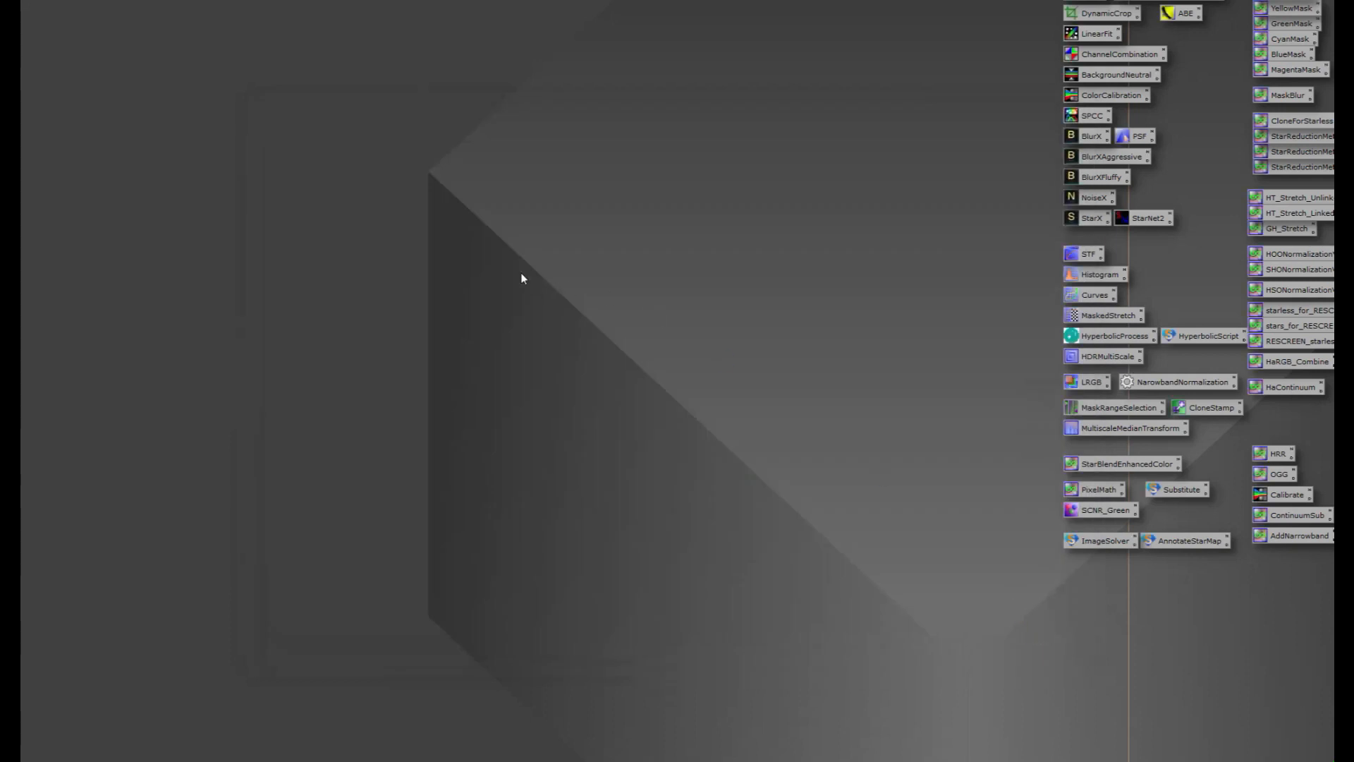
Step: Open the CosmeticCorrection process, place a process icon of its current settings on the workspace, and close the process window
{"action": "left_click", "coordinate": [149, 1]}
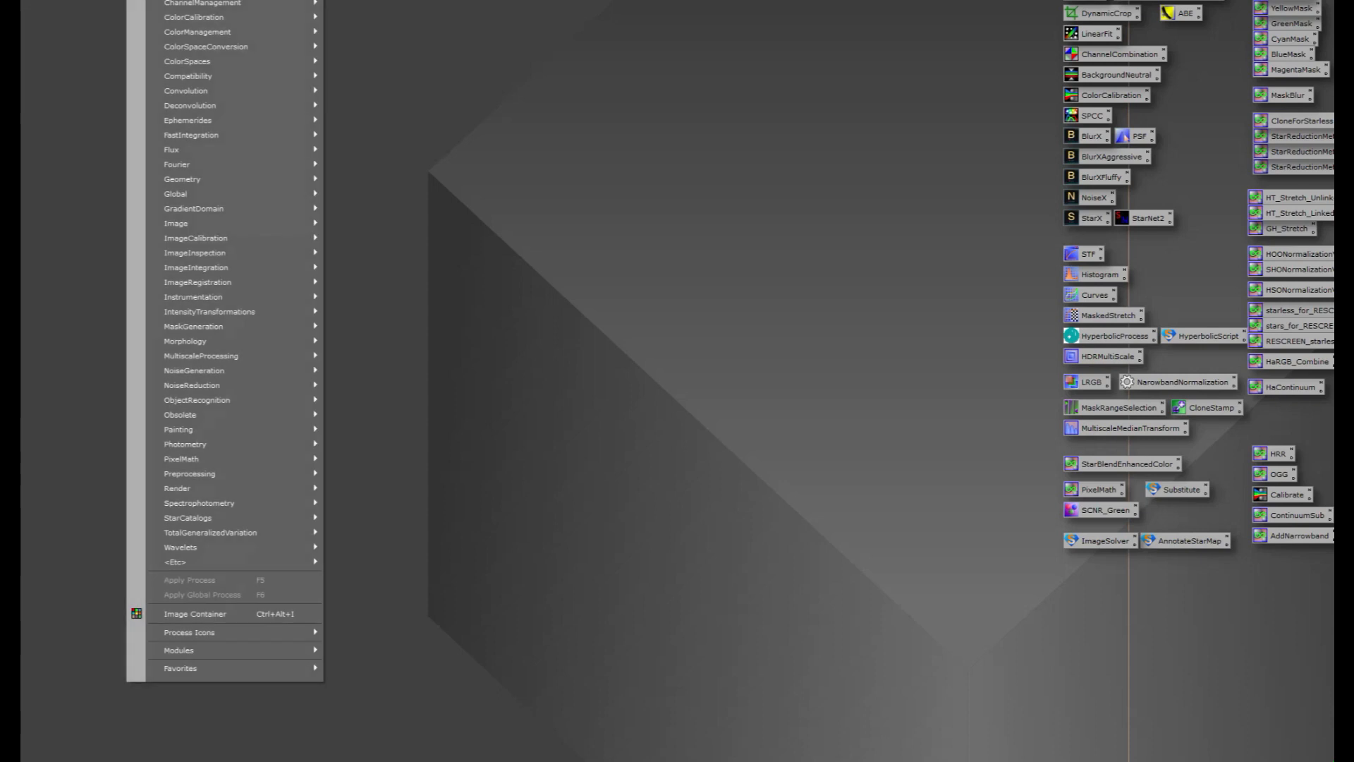
{"action": "mouse_move", "coordinate": [197, 2]}
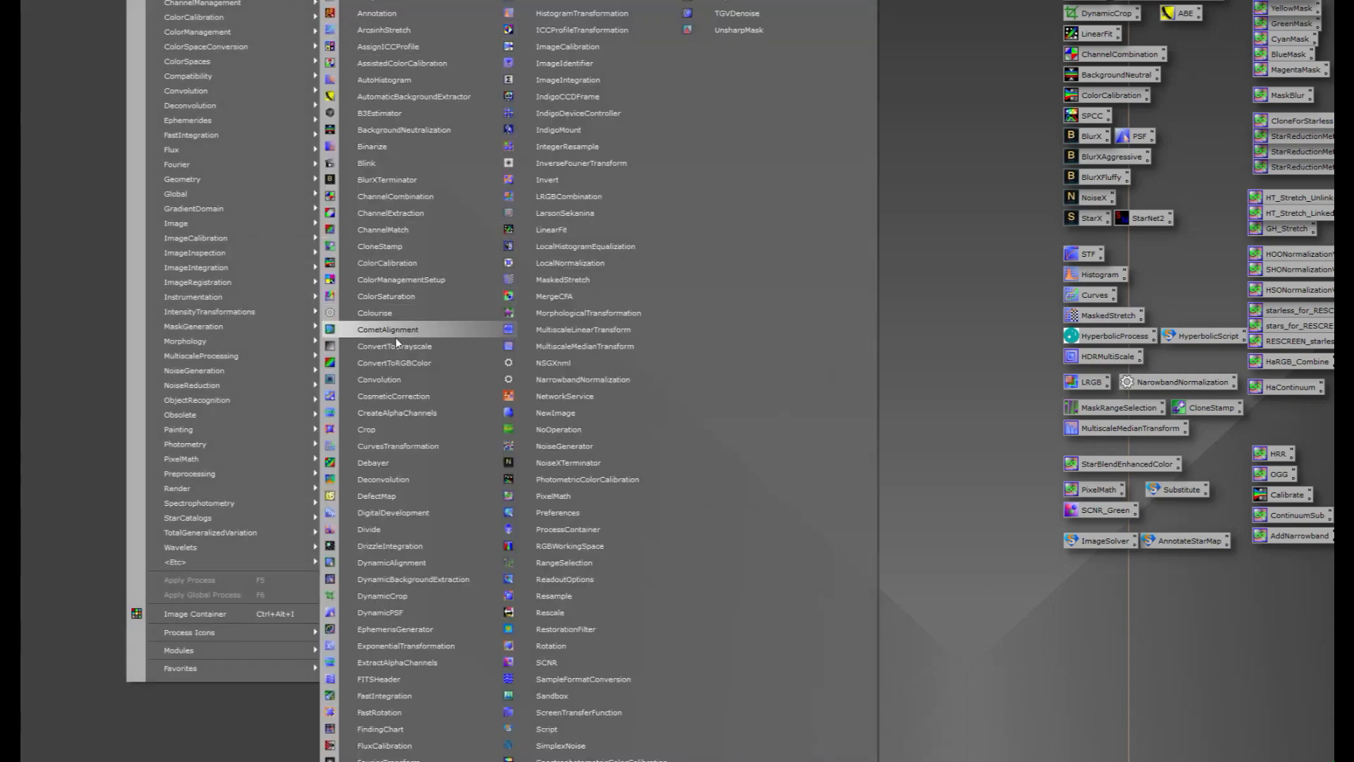
{"action": "left_click", "coordinate": [402, 392]}
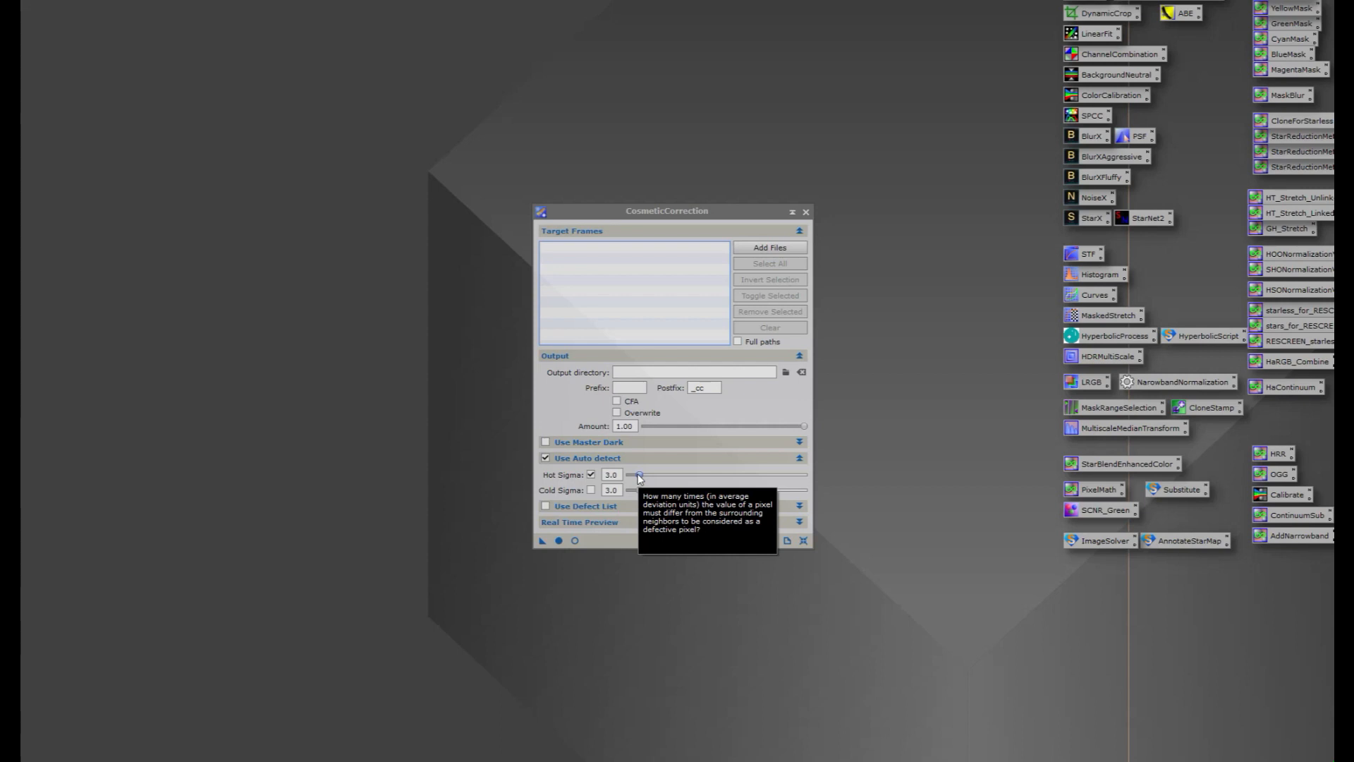
{"action": "left_click", "coordinate": [540, 540]}
{"action": "left_click_drag", "start_coordinate": [366, 456], "coordinate": [364, 455]}
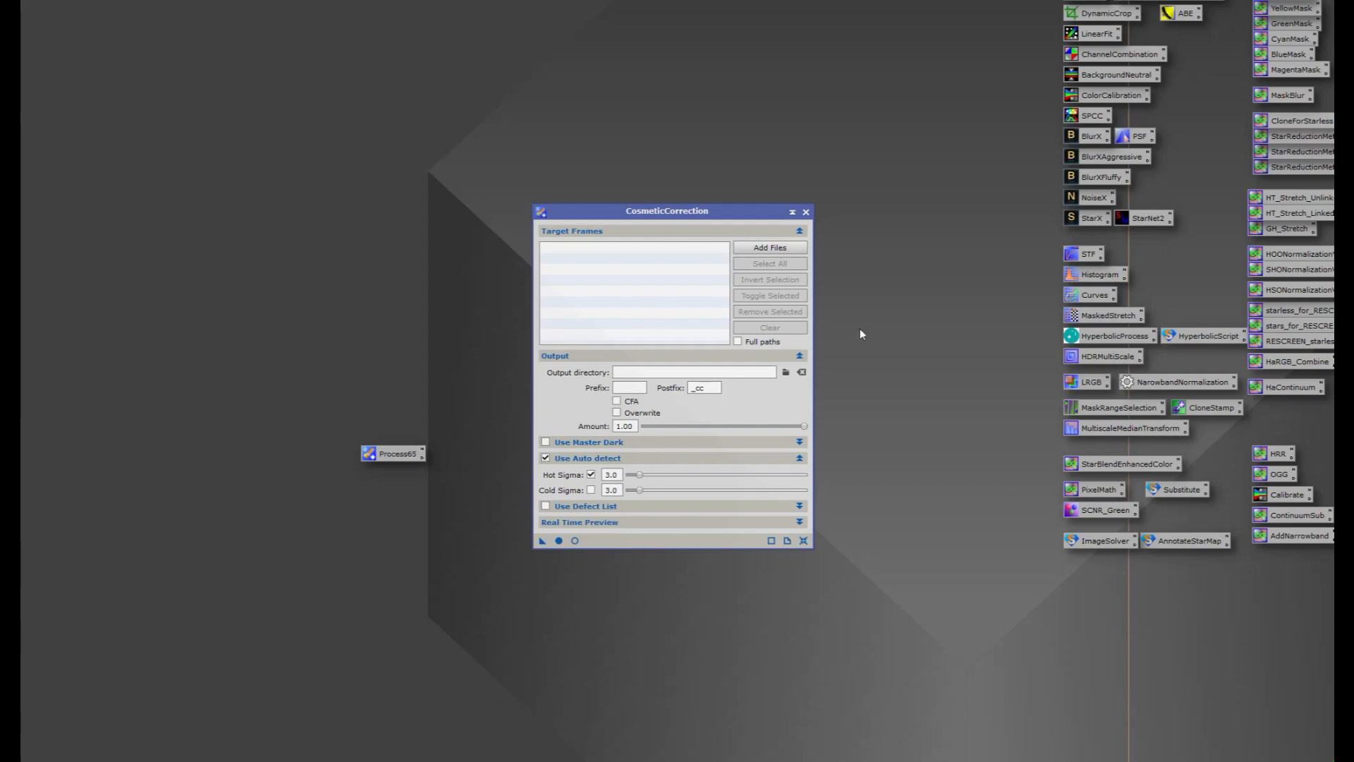
{"action": "mouse_move", "coordinate": [1205, 2]}
{"action": "left_mouse_down"}
{"action": "mouse_move", "coordinate": [1141, 94]}
{"action": "mouse_move", "coordinate": [932, 114]}
{"action": "mouse_move", "coordinate": [1208, 46]}
{"action": "mouse_move", "coordinate": [1205, 1]}
{"action": "left_mouse_up"}
{"action": "left_click", "coordinate": [806, 212]}
Step: Launch the WeightedBatchPreprocessing script and select the 64-frame Ha light group to show its calibration settings
{"action": "left_click", "coordinate": [203, 1]}
{"action": "mouse_move", "coordinate": [248, 1]}
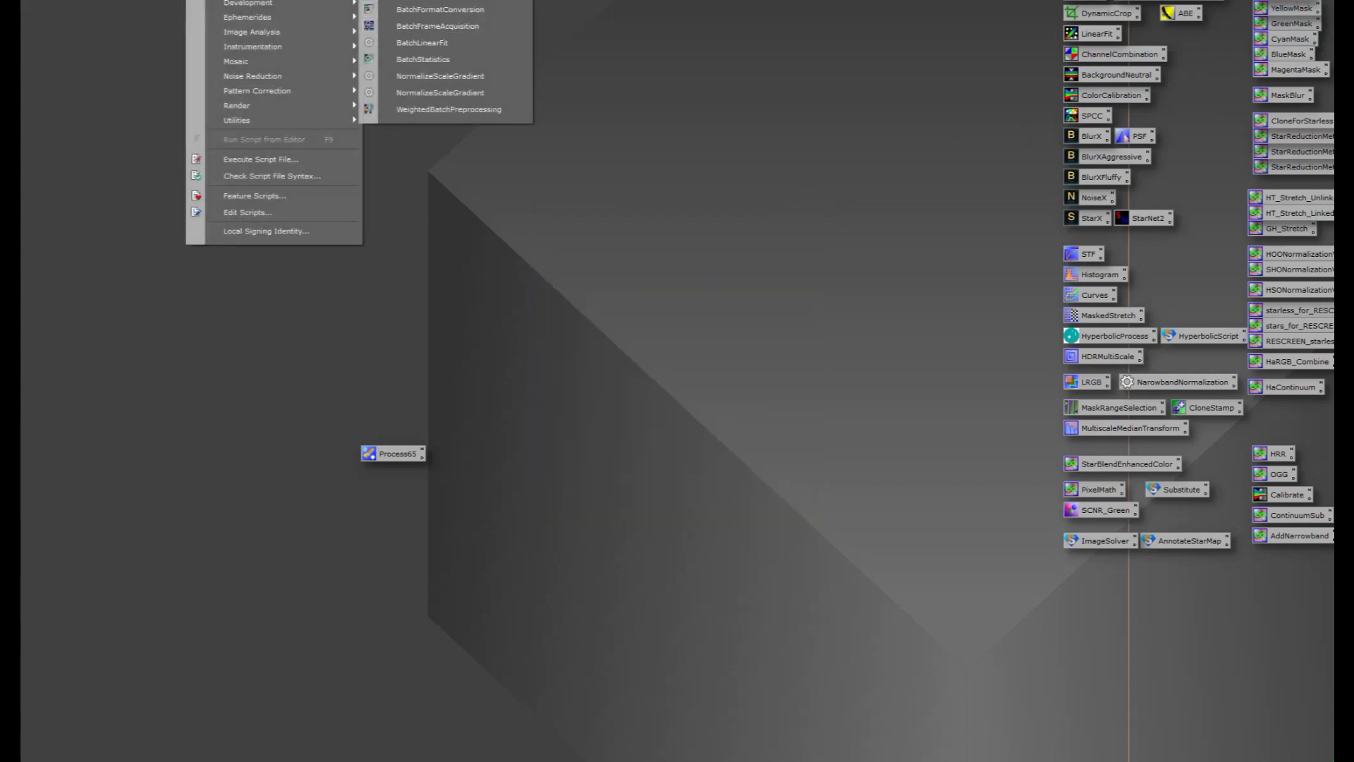
{"action": "left_click", "coordinate": [420, 109]}
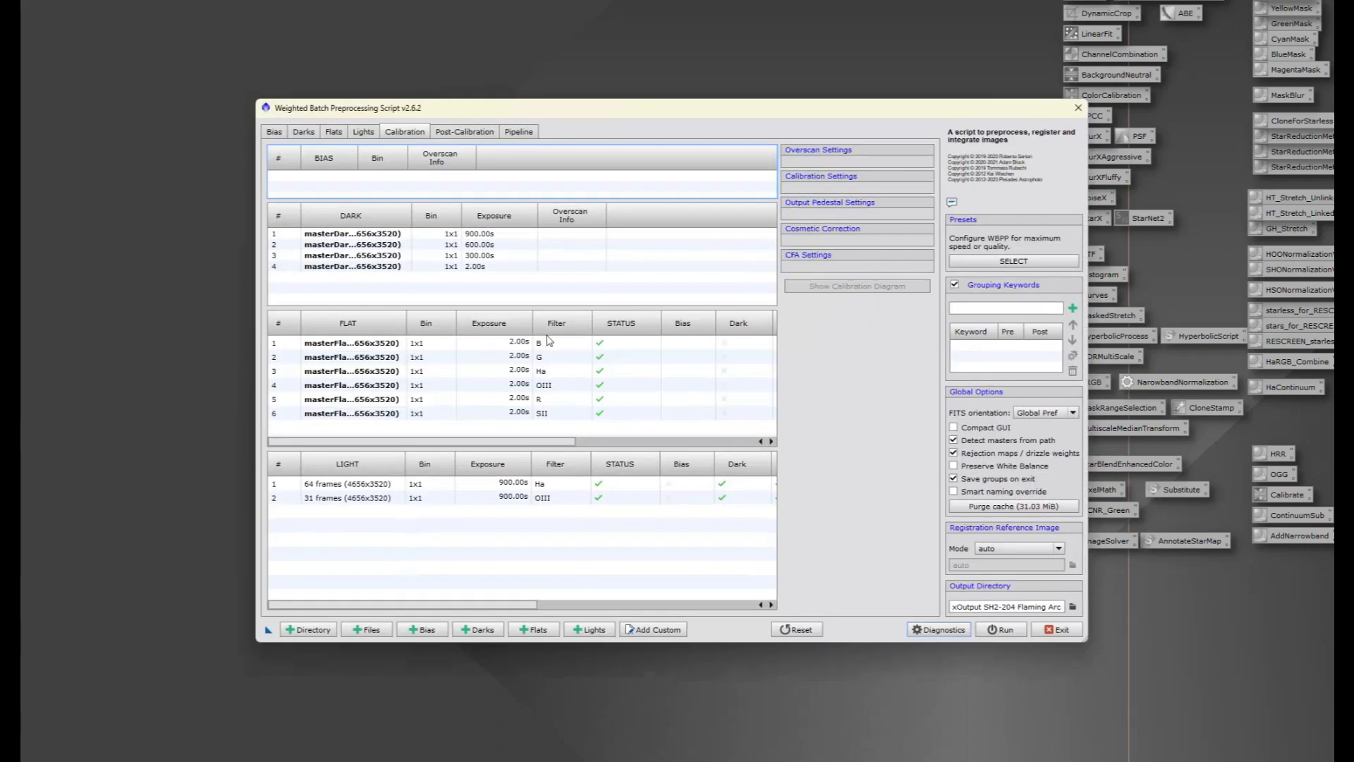
{"action": "left_click", "coordinate": [431, 485]}
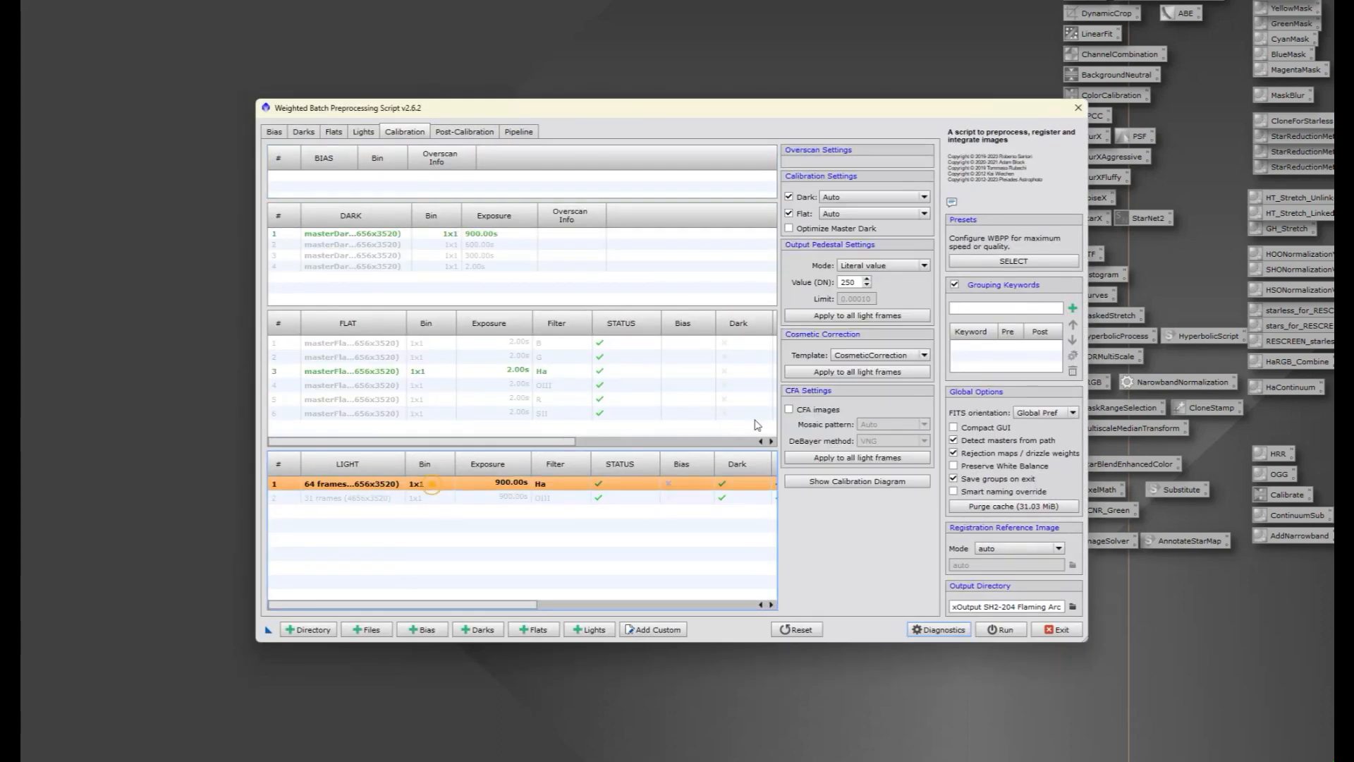
Step: Try the Process65 cosmetic correction template on the Ha light group and set the template back to CosmeticCorrection
{"action": "left_click", "coordinate": [901, 356]}
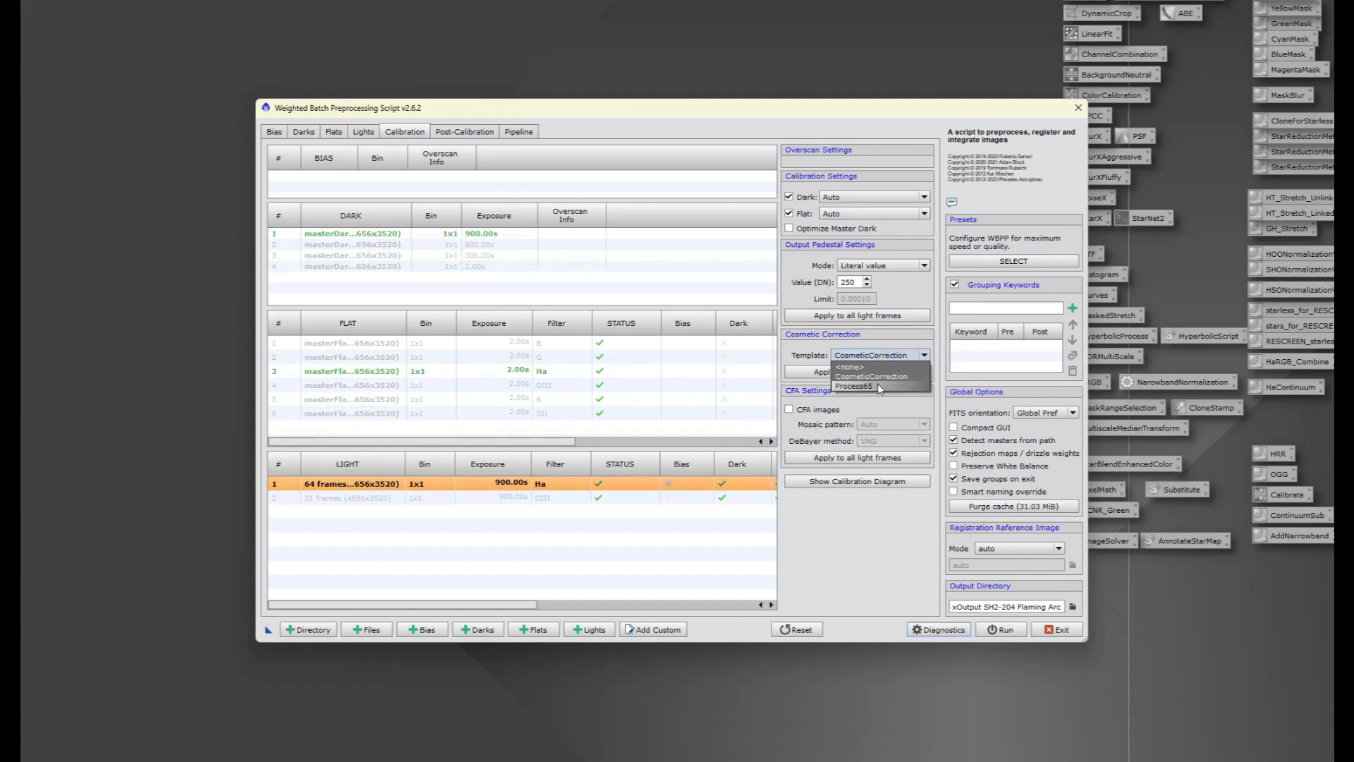
{"action": "left_click", "coordinate": [878, 386]}
{"action": "left_click", "coordinate": [883, 357]}
{"action": "left_click", "coordinate": [875, 375]}
{"action": "left_click", "coordinate": [877, 380]}
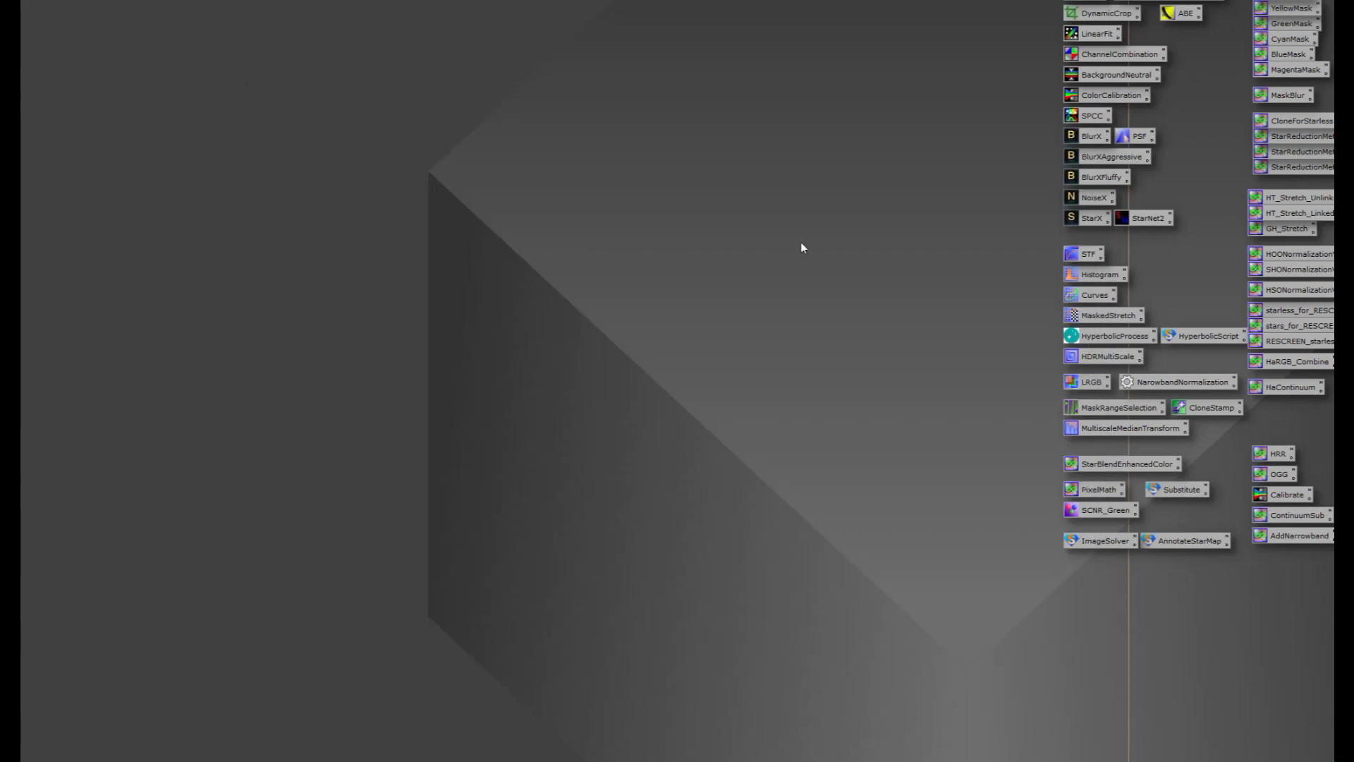
Step: Select the group of process icons, start saving them over PixInsight_ProcessLaunch.xpsm, cancel the save, and deselect the icons
{"action": "left_click_drag", "start_coordinate": [966, 74], "coordinate": [1238, 455]}
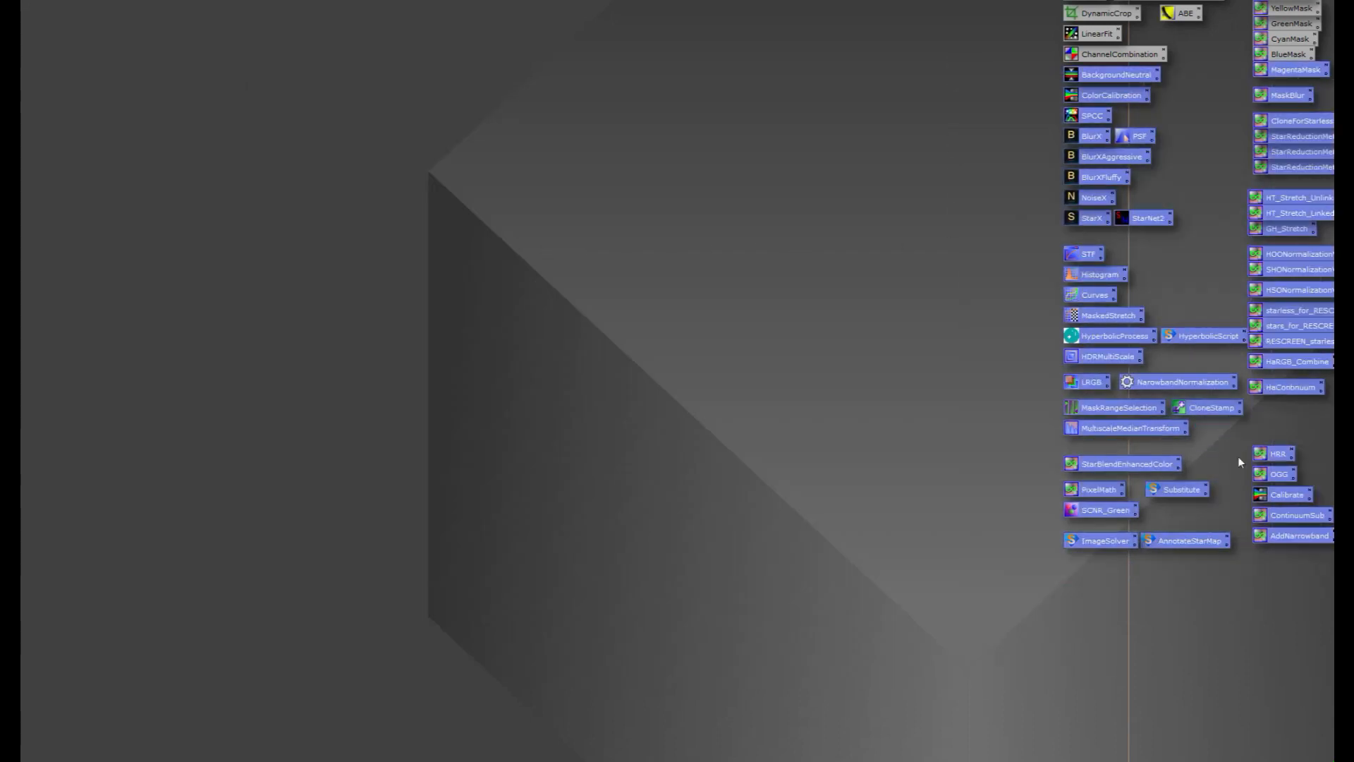
{"action": "right_click", "coordinate": [1095, 324]}
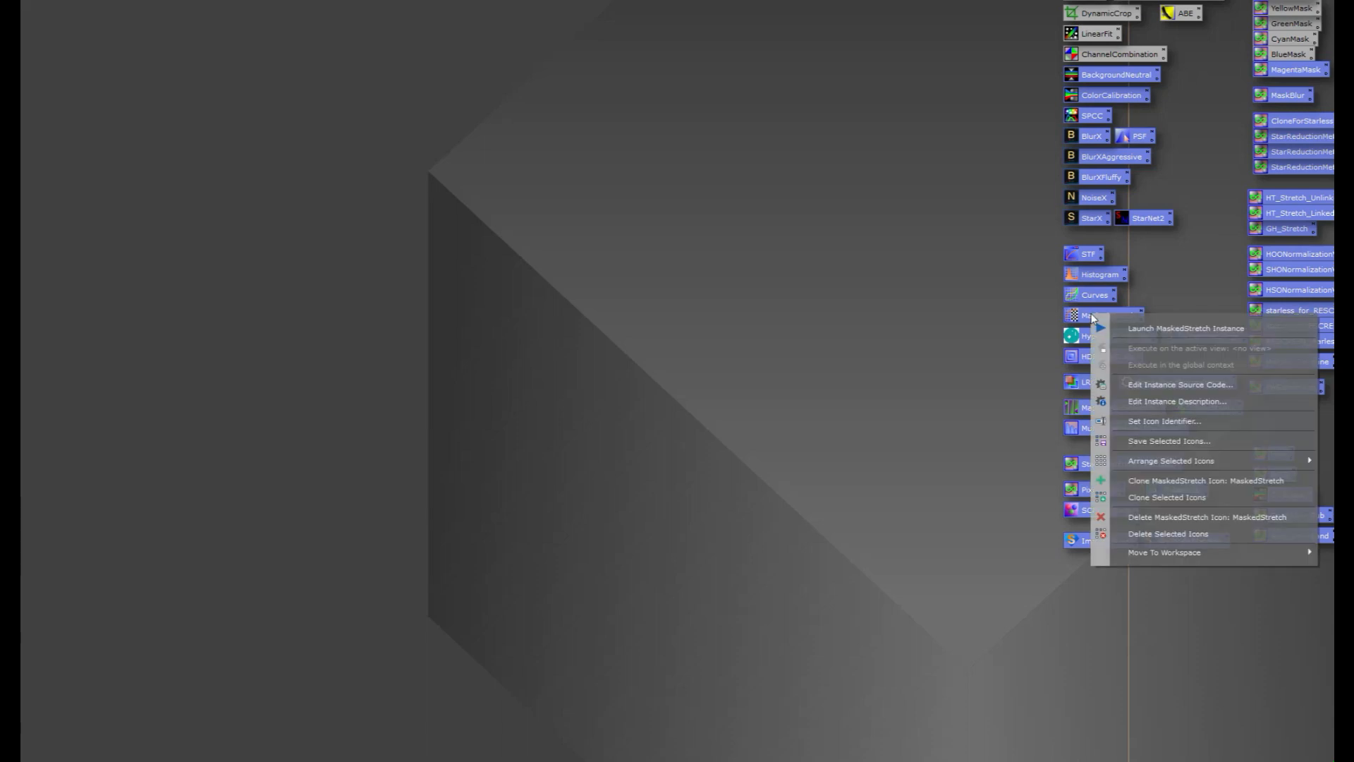
{"action": "left_click", "coordinate": [1169, 441]}
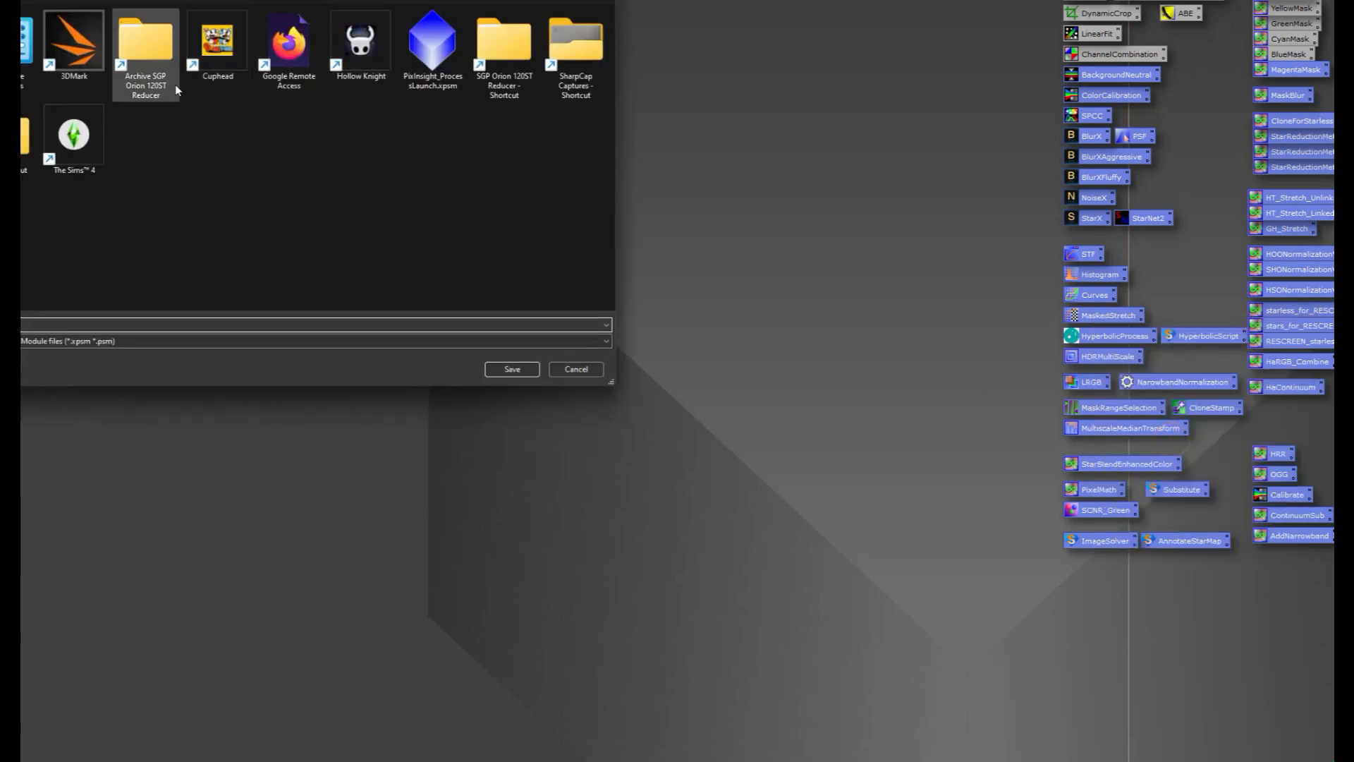
{"action": "left_click", "coordinate": [417, 50]}
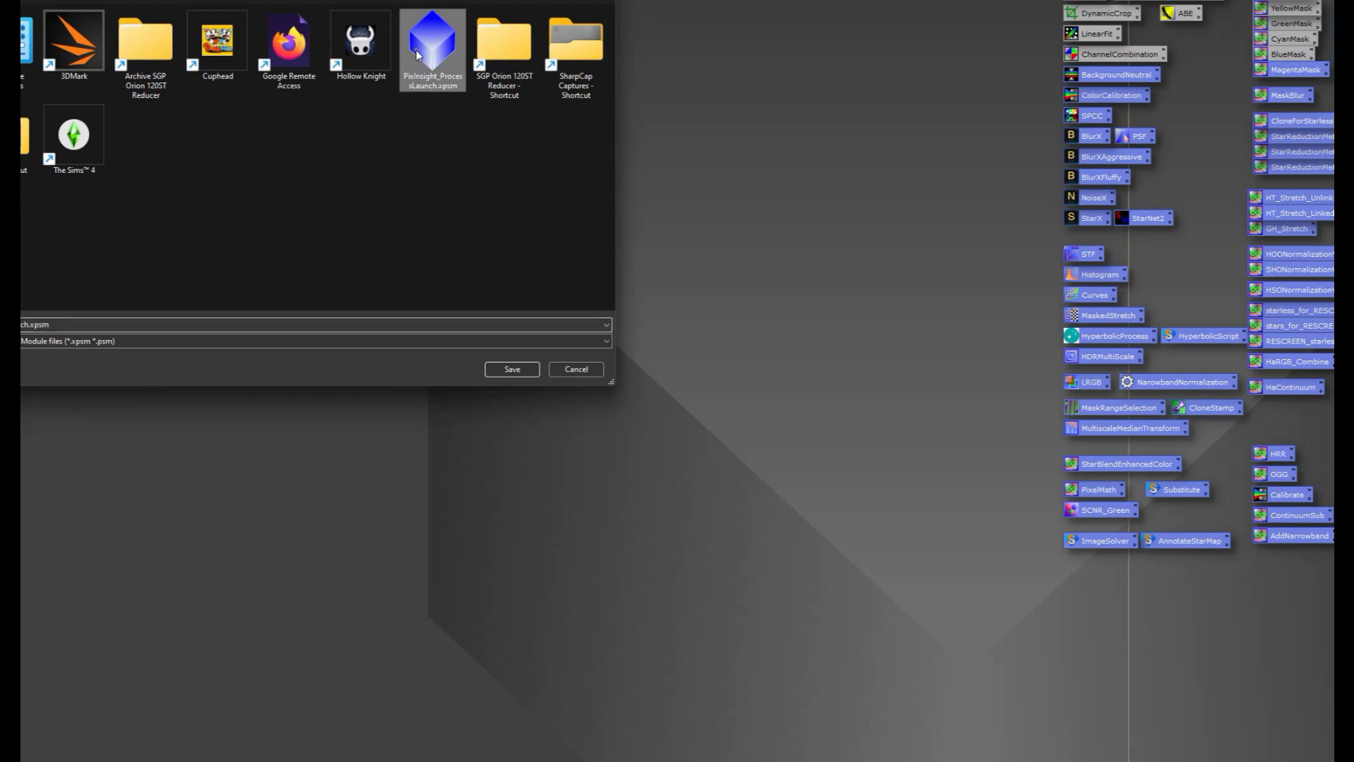
{"action": "left_click", "coordinate": [576, 369]}
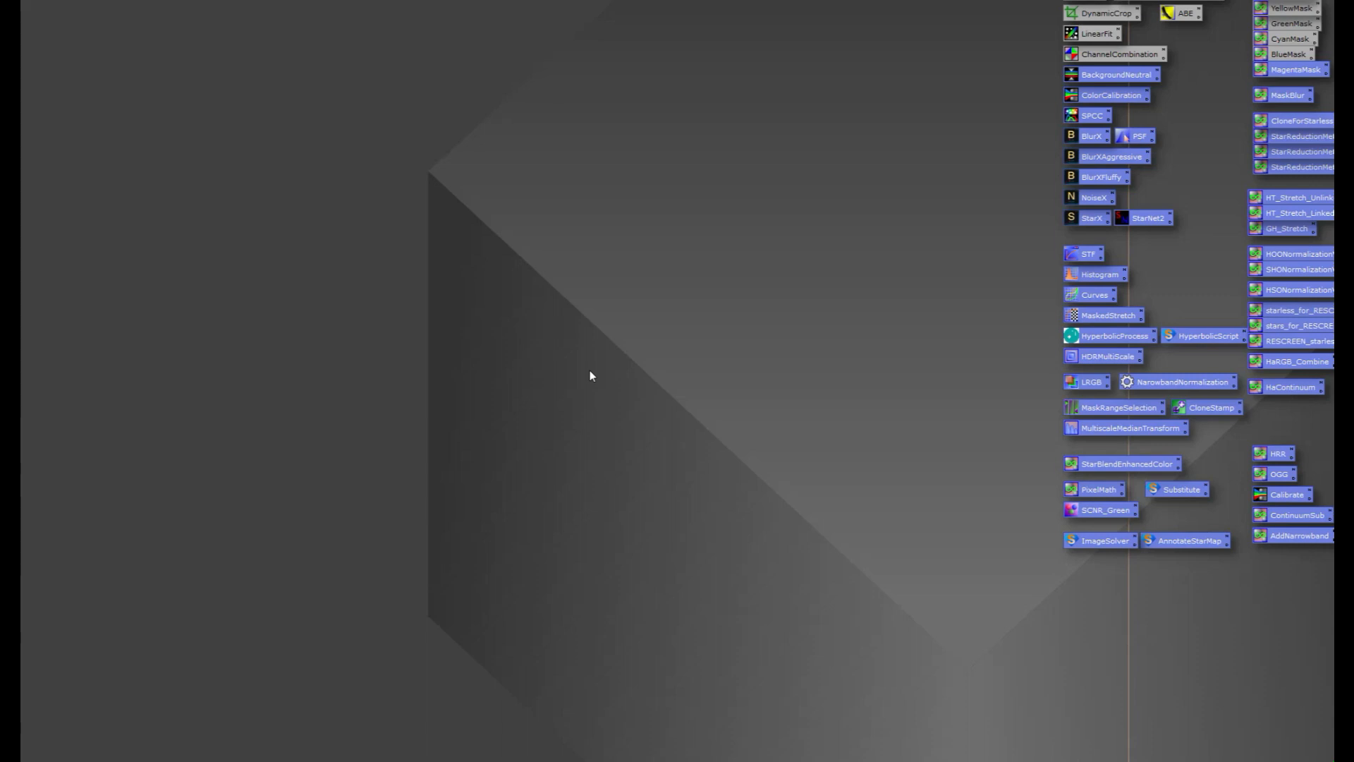
{"action": "left_click", "coordinate": [722, 196]}
{"action": "left_click", "coordinate": [720, 190]}
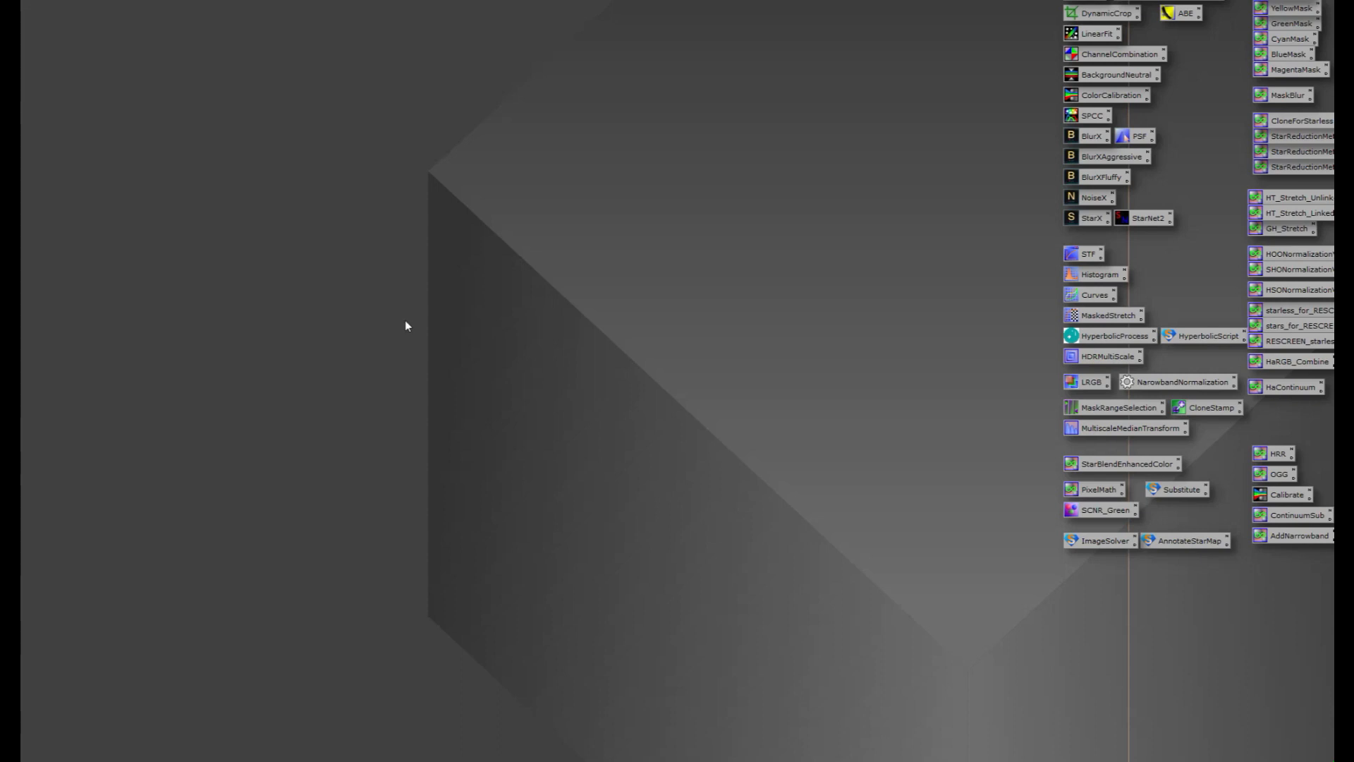
Step: Bring up the image file chooser from the empty workspace and cancel it without opening a file
{"action": "double_click", "coordinate": [462, 322]}
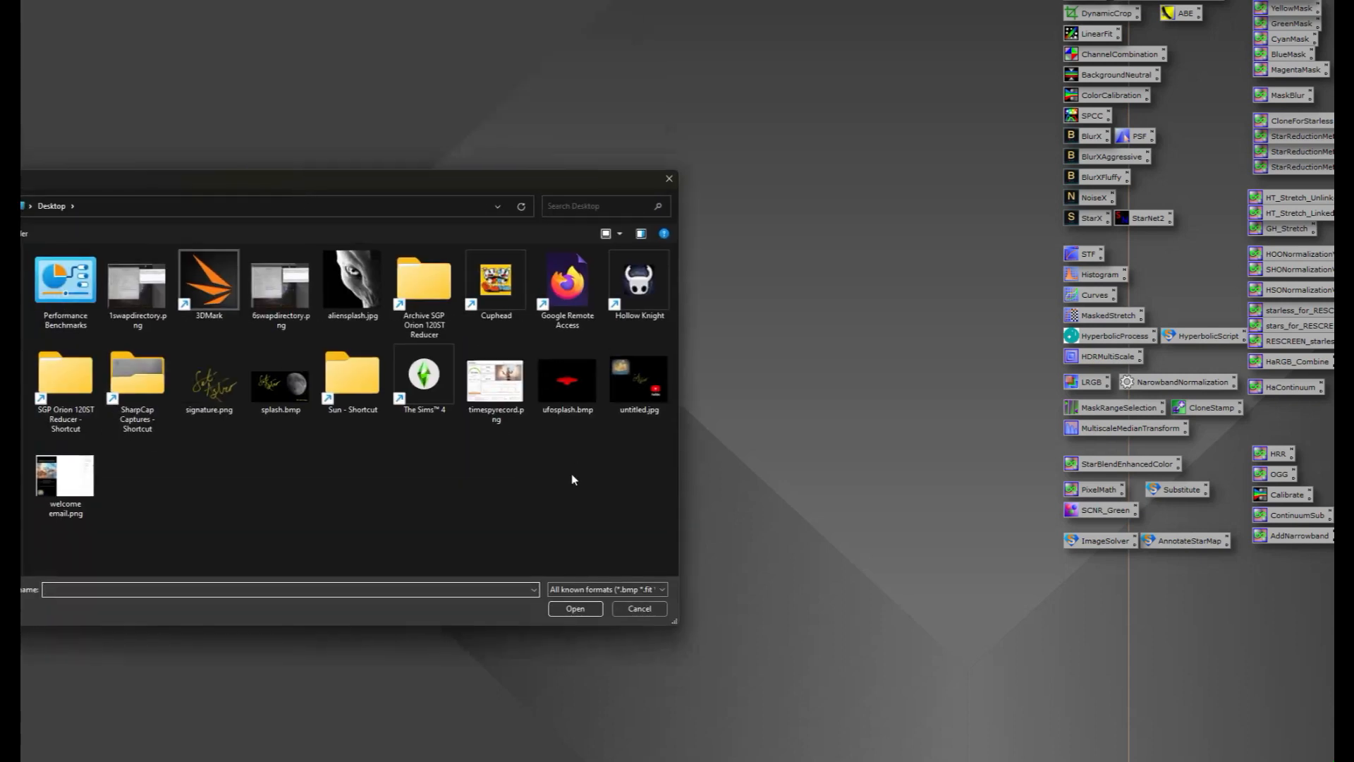
{"action": "left_click", "coordinate": [639, 608]}
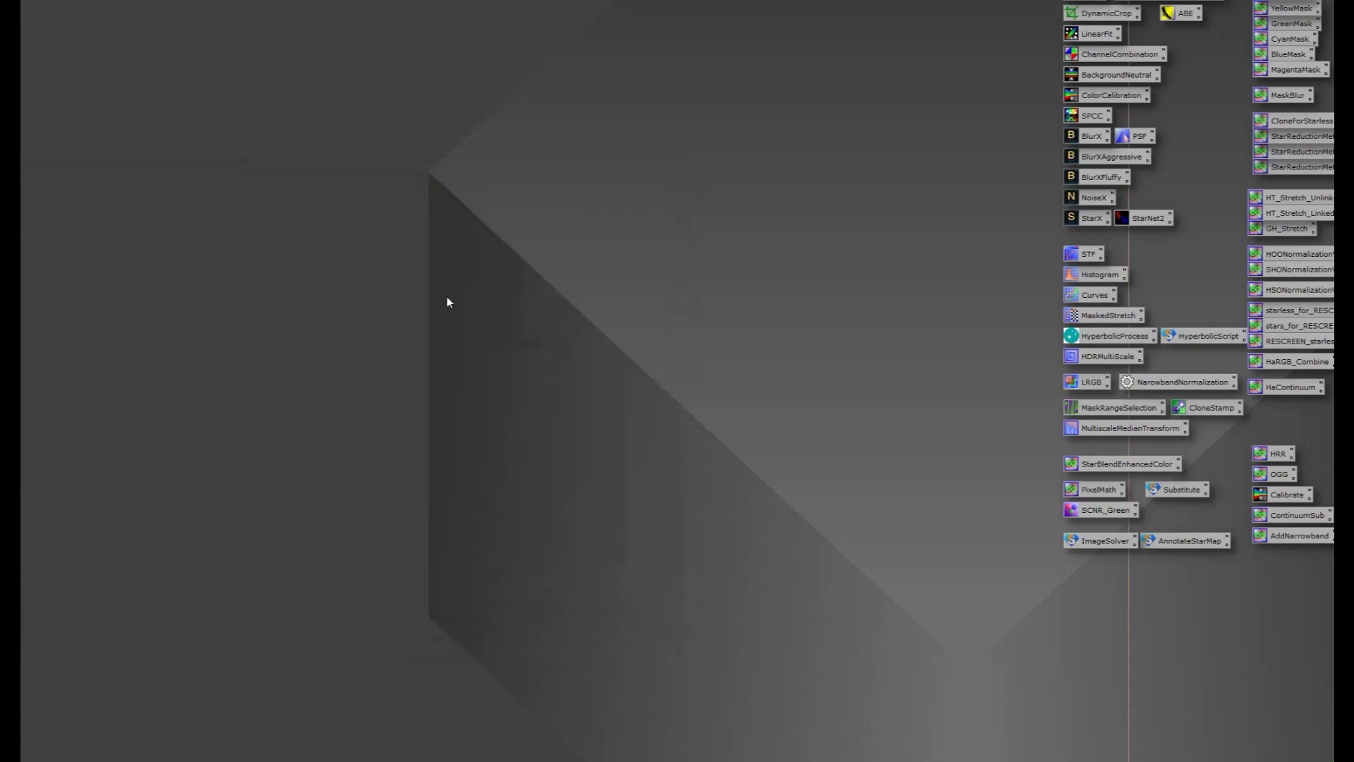